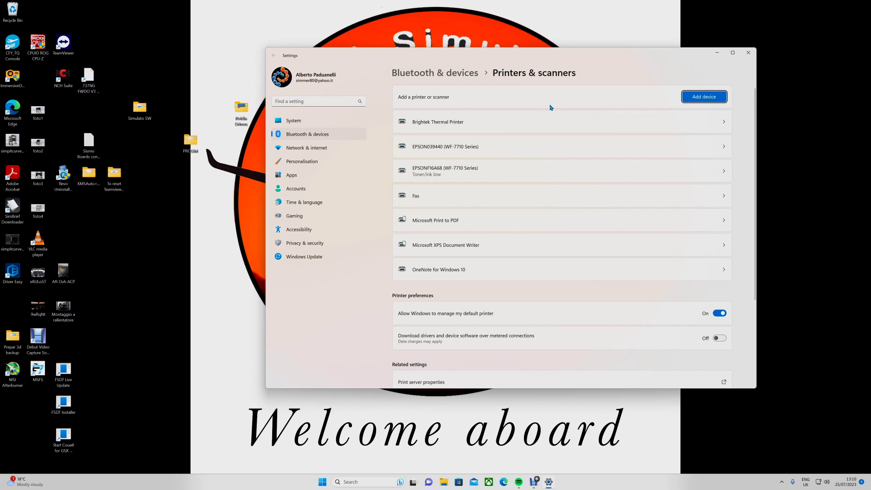
- Start adding a local printer with manual settings on the existing port USB001 (UnknownPrinter)
left_click(701, 100)
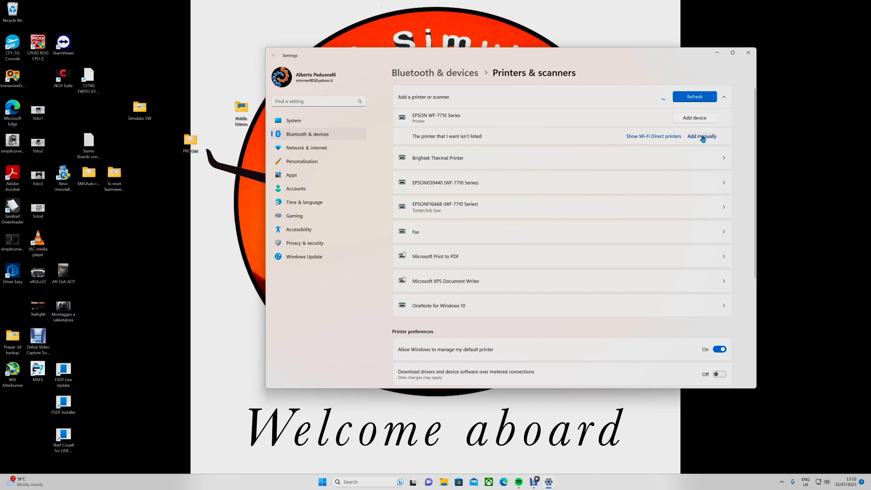
left_click(703, 138)
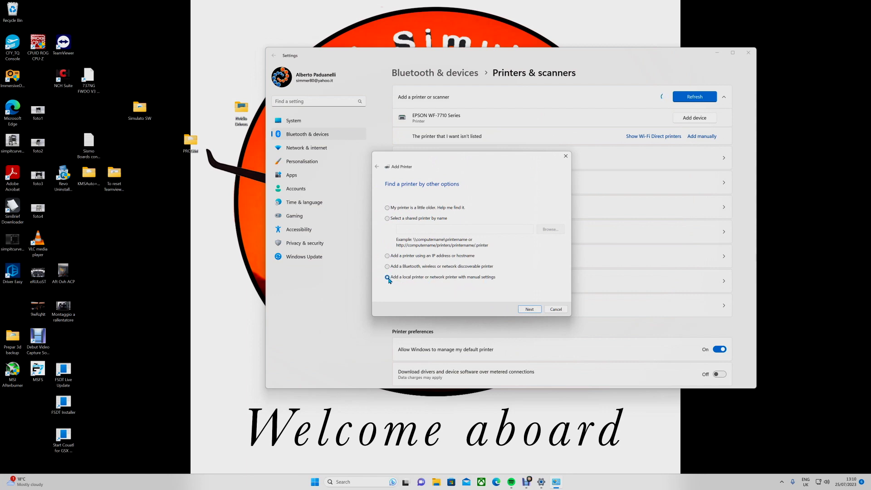
left_click(528, 310)
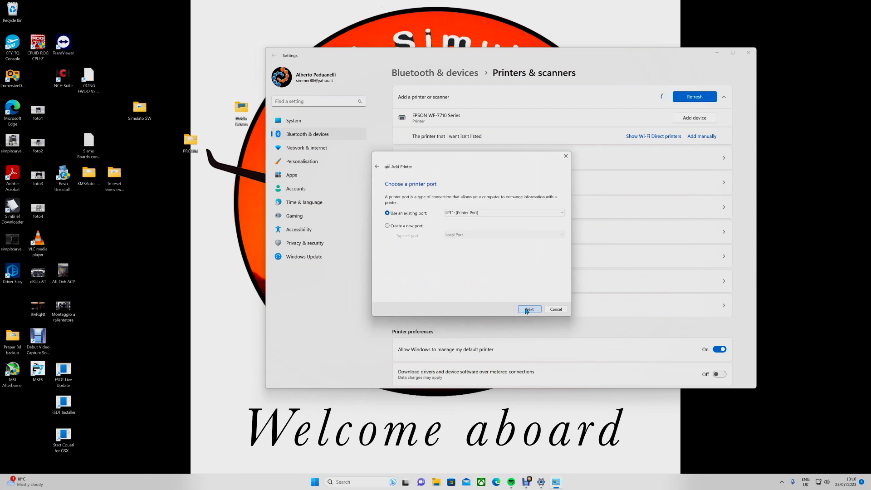
left_click(496, 216)
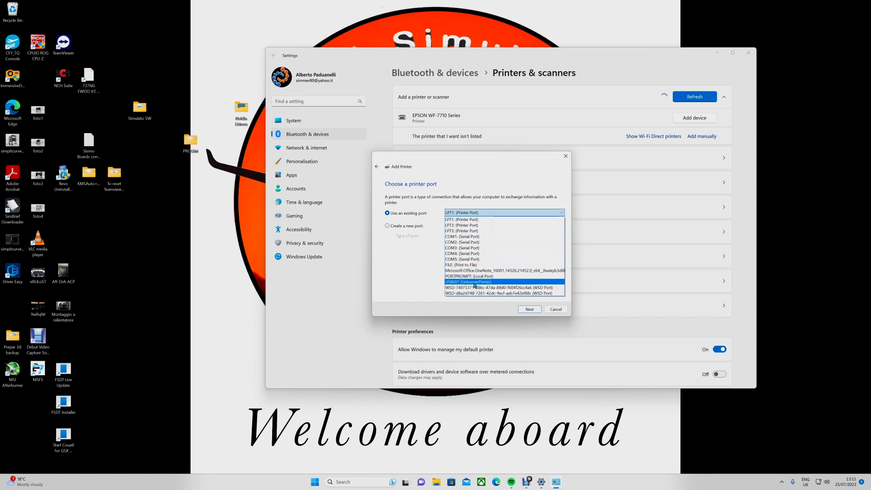
left_click(474, 282)
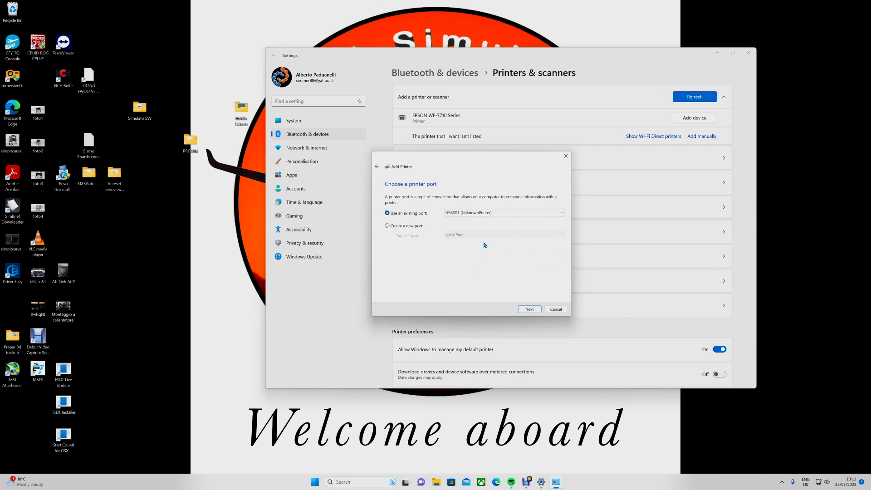
left_click(530, 310)
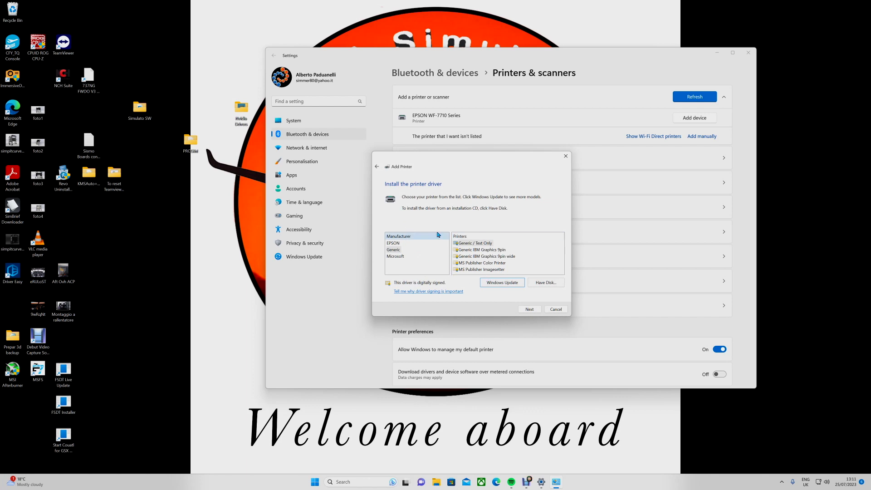
- Choose the Generic / Text Only driver in its currently installed version and cancel adding the printer at the naming stage
left_click(394, 250)
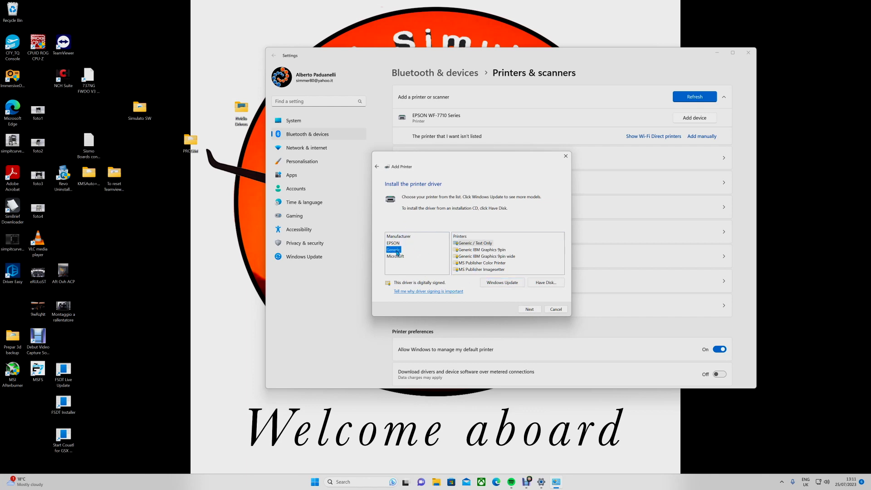
left_click(490, 244)
left_click(535, 310)
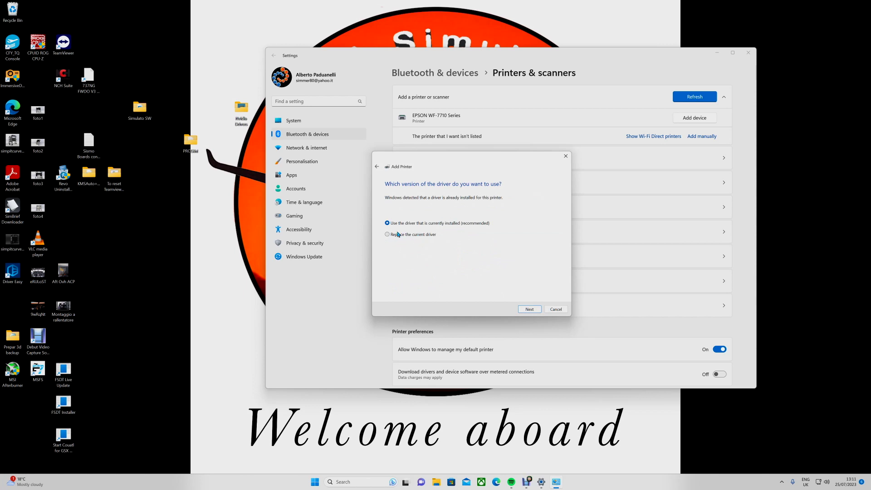
left_click(529, 310)
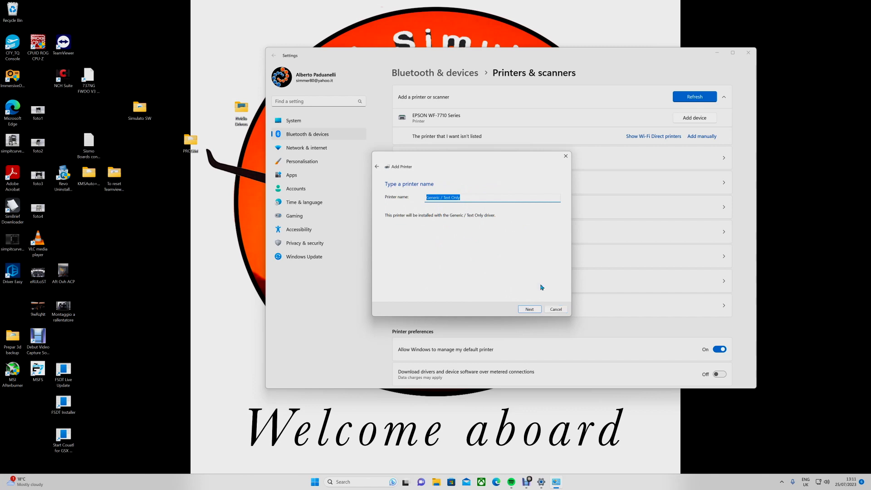
left_click(556, 309)
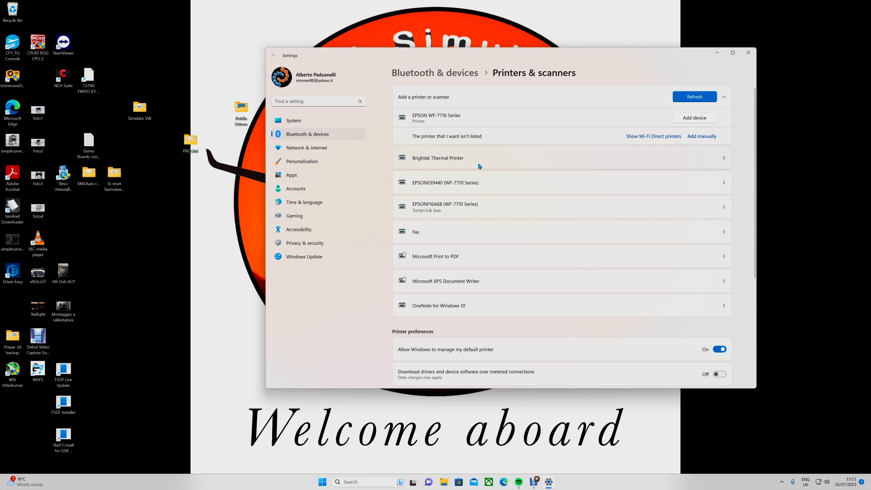
- View the settings page of the Brightek Thermal Printer and close the Settings window
left_click(717, 163)
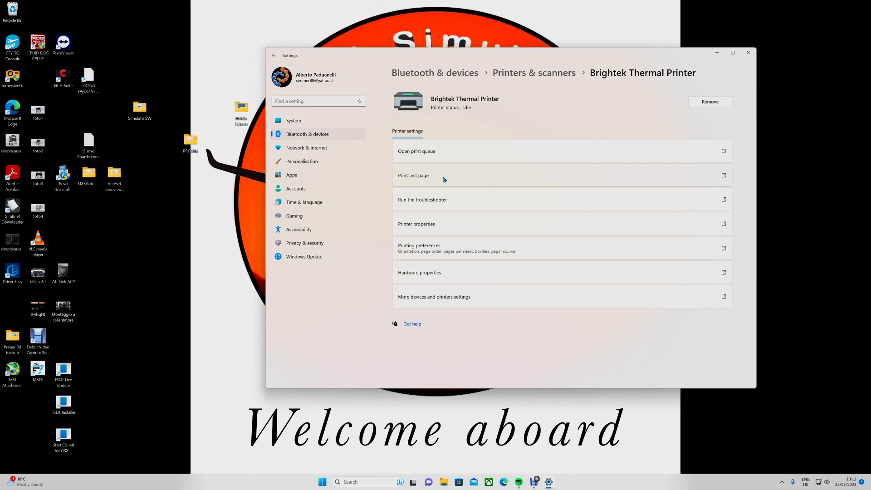
left_click(274, 57)
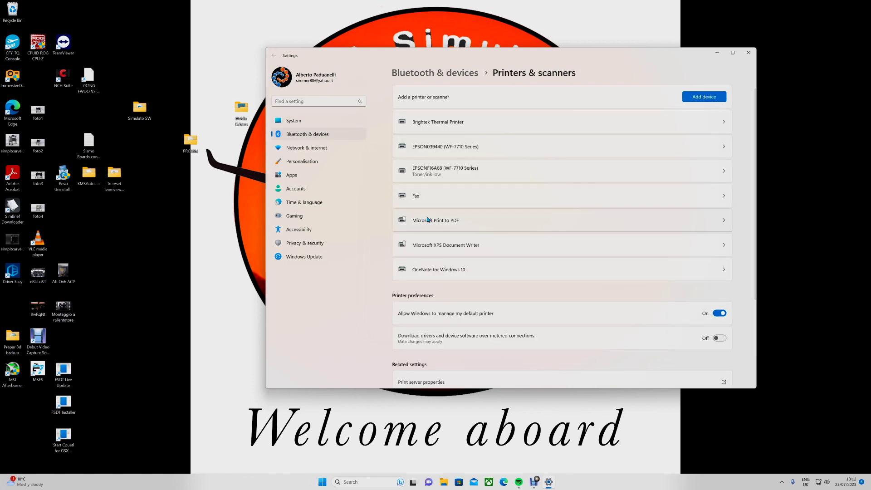
left_click(748, 58)
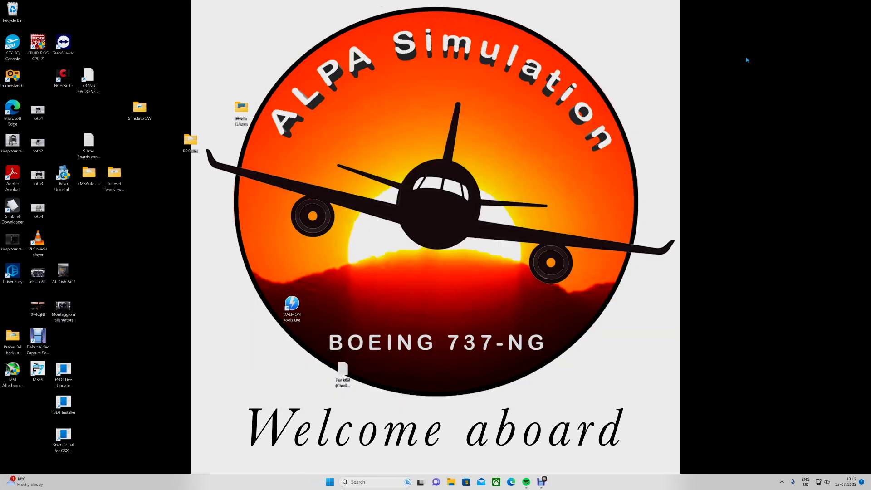
- Launch ProSimB738 from the PROSIM desktop folder and place its window mid-screen at normal size
double_click(191, 145)
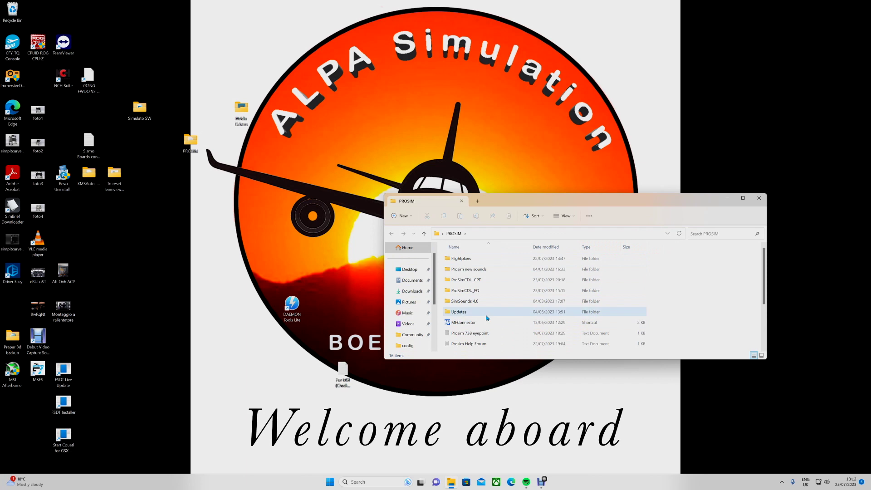
scroll(491, 313, "down", 2)
left_click(472, 327)
double_click(474, 328)
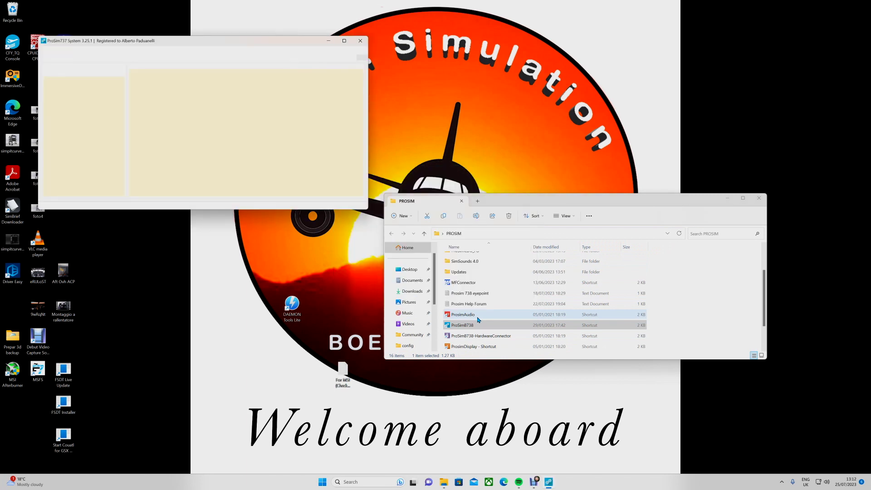
left_click_drag(201, 43, 436, 132)
left_click(579, 137)
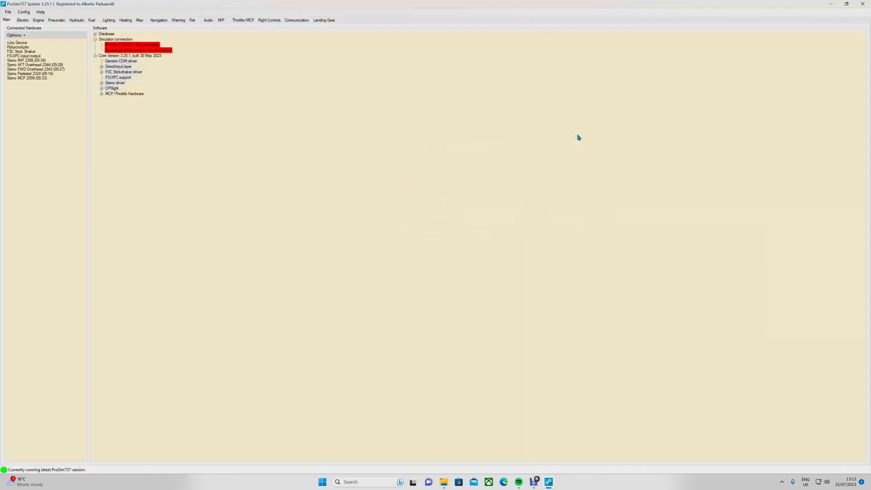
left_click_drag(357, 7, 508, 186)
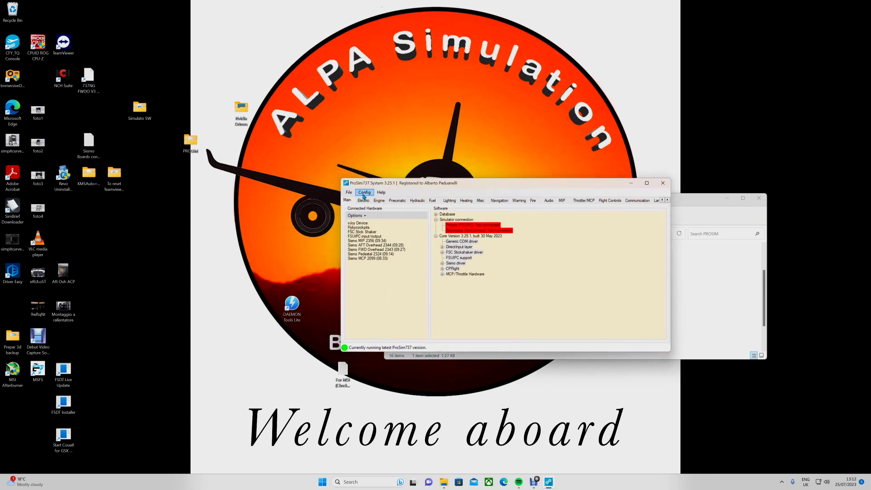
- Select Brightek Thermal Printer as the printer device in the Datalink section of the ProSim configuration
left_click(364, 196)
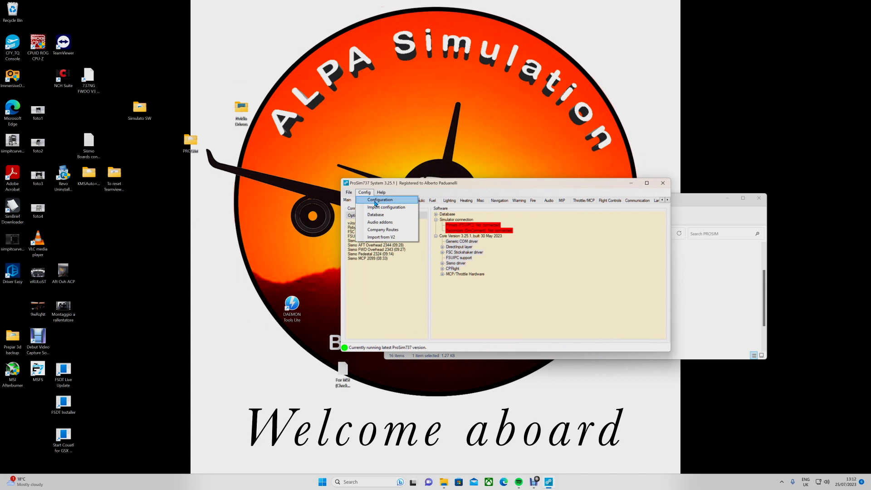
left_click(375, 203)
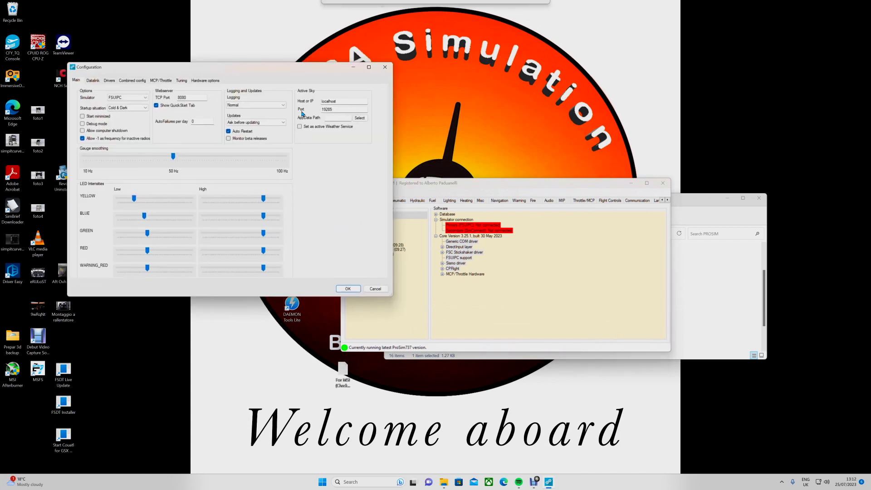
left_click_drag(229, 65, 507, 167)
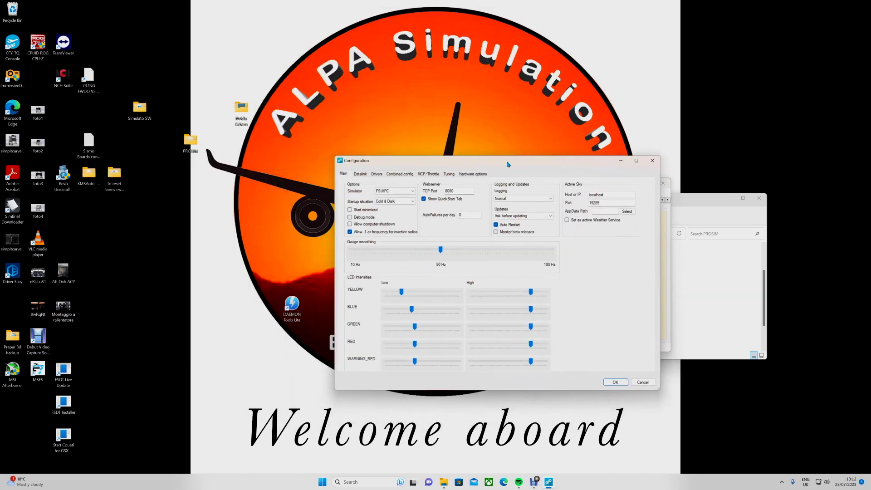
left_click(361, 174)
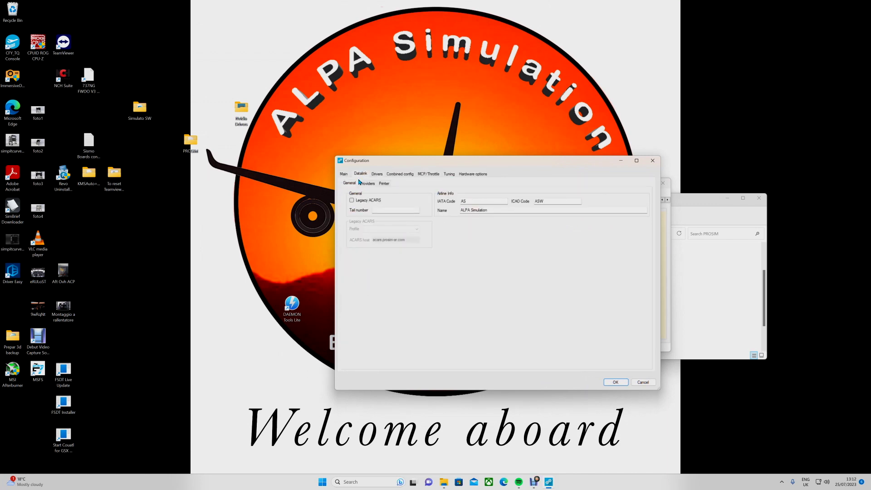
left_click(385, 185)
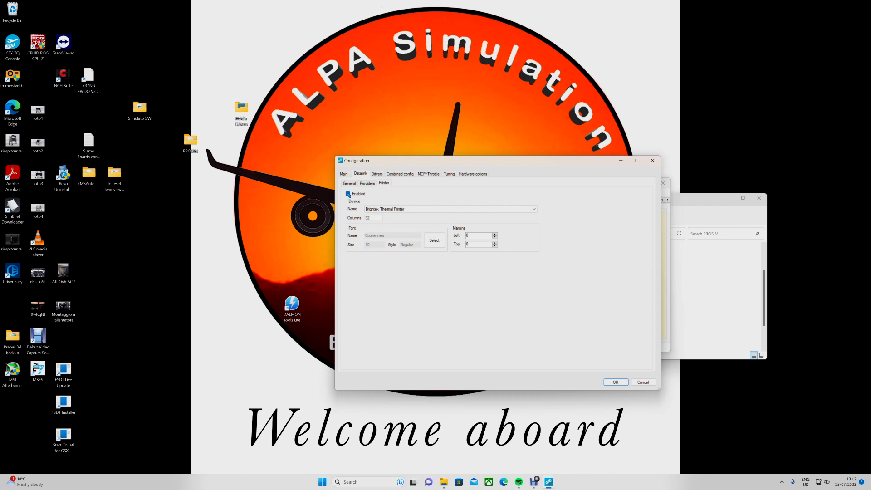
left_click(450, 210)
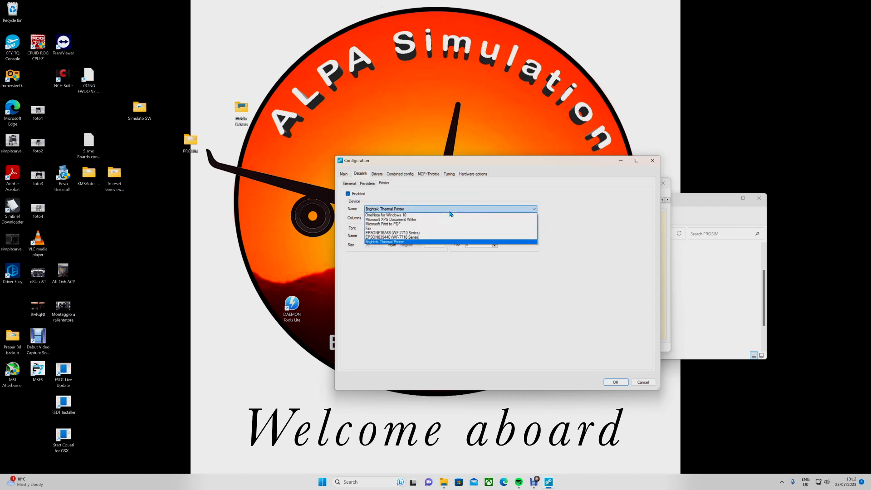
left_click(431, 243)
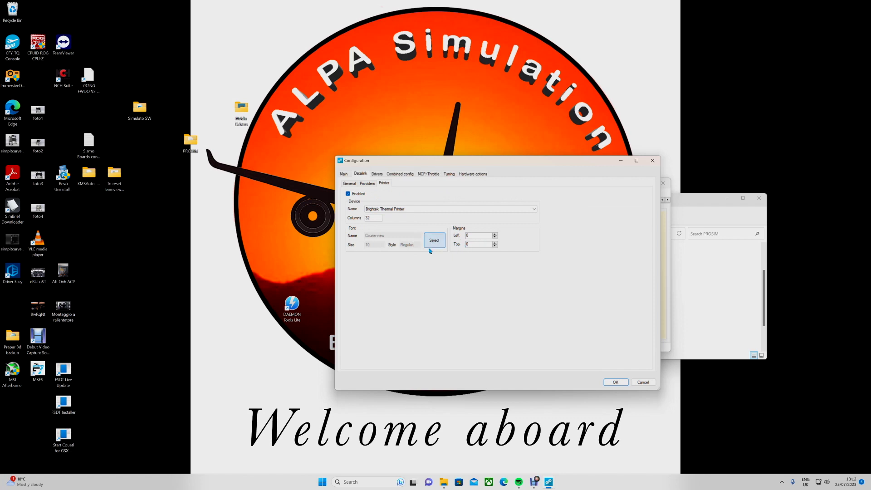
- Check the font options for the datalink printer and accept the configuration
left_click(434, 247)
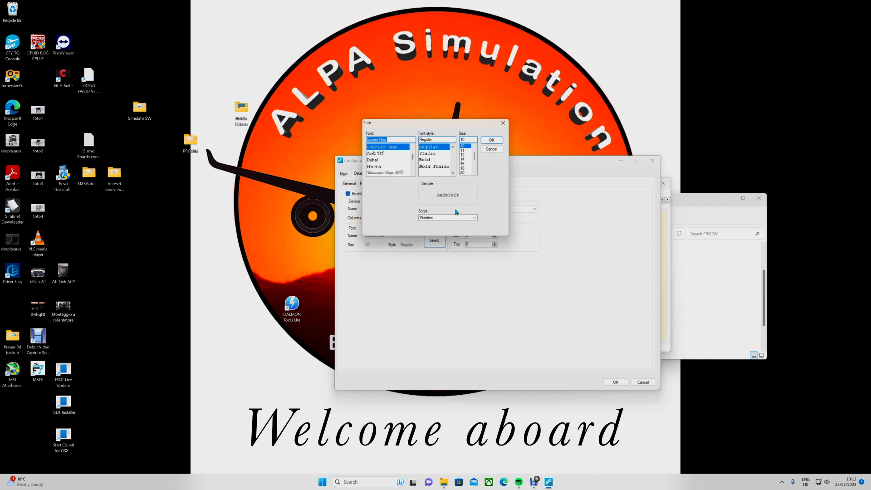
left_click(503, 123)
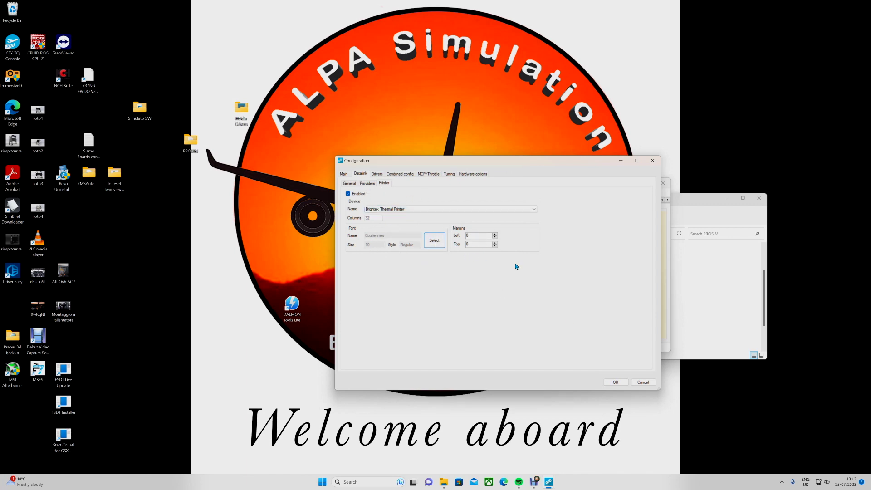
left_click(616, 382)
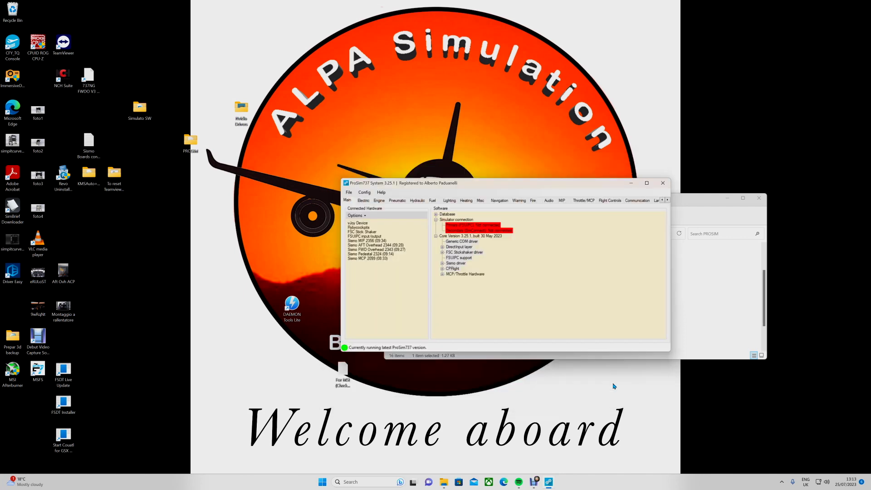